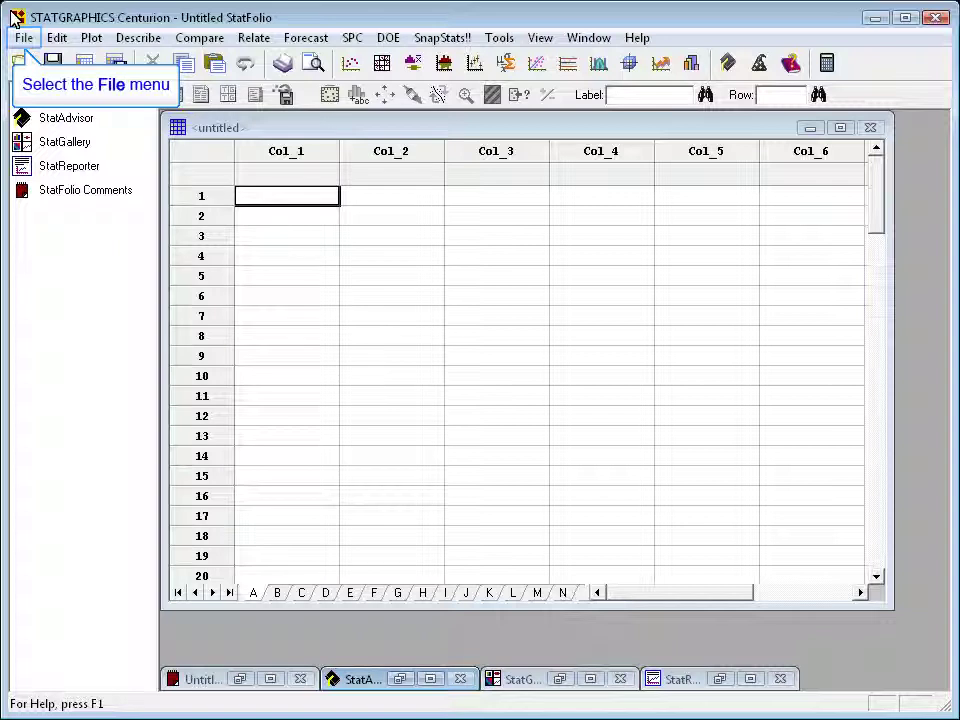
- Start importing from an External Data File through File > Open > Open Data Source
{"action": "left_click", "coordinate": [34, 43]}
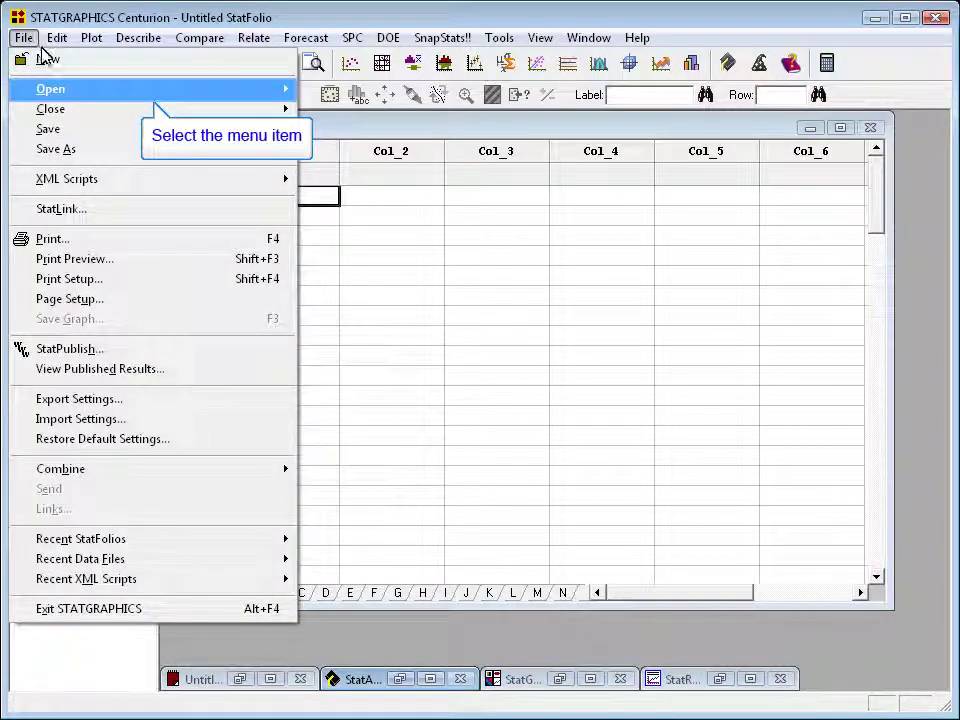
{"action": "left_click", "coordinate": [46, 92]}
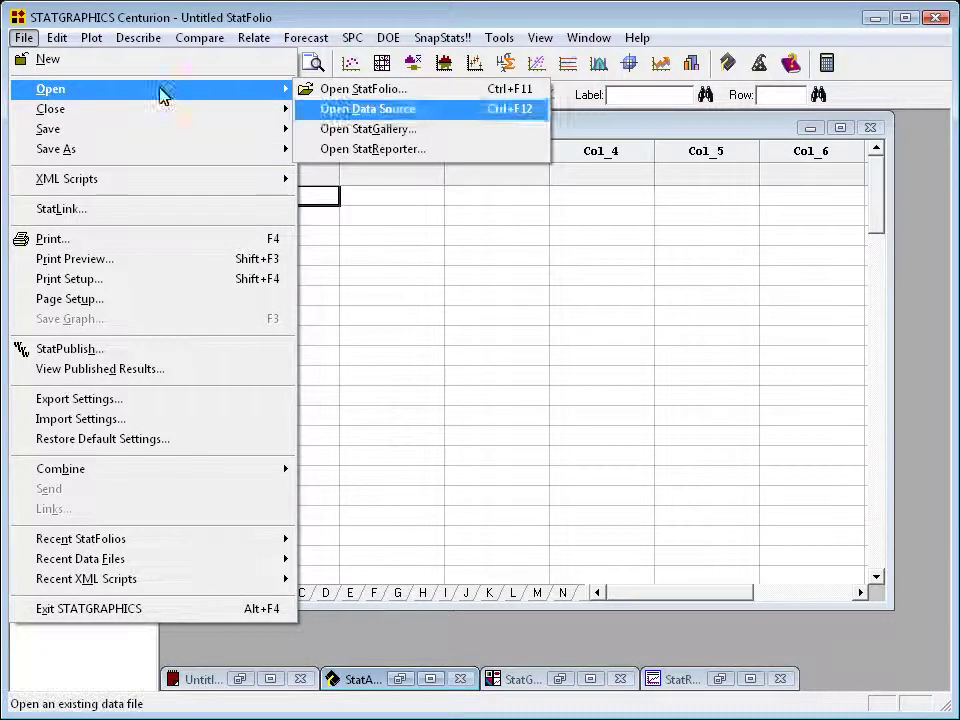
{"action": "left_click", "coordinate": [325, 110]}
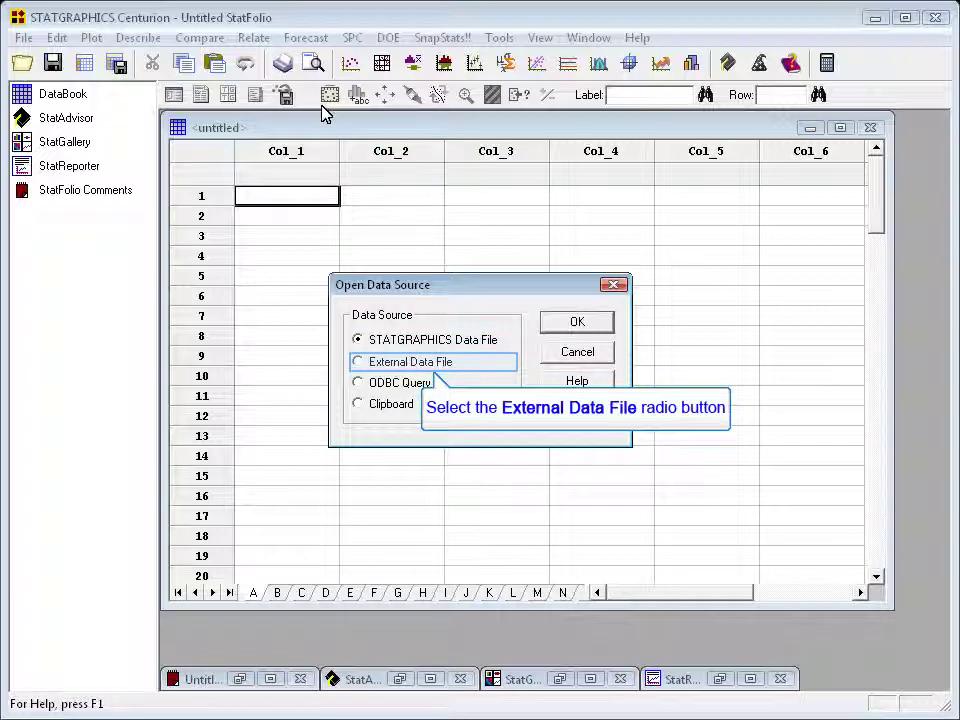
{"action": "left_click", "coordinate": [408, 366]}
{"action": "left_click", "coordinate": [565, 325]}
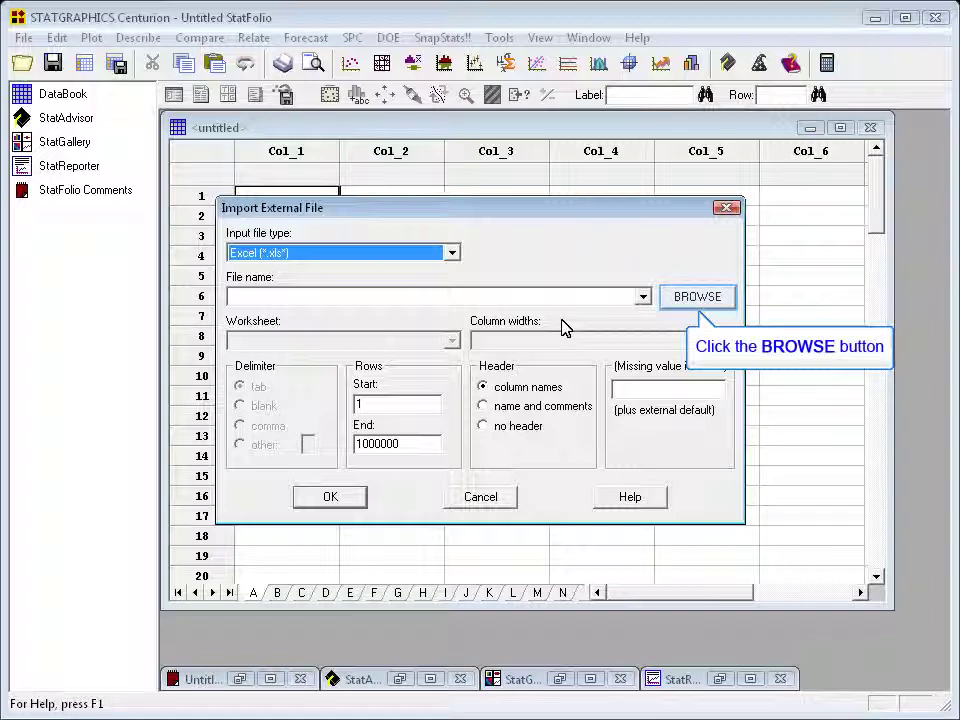
- Browse to the Process data.xls spreadsheet and select it as the import file
{"action": "left_click", "coordinate": [690, 298]}
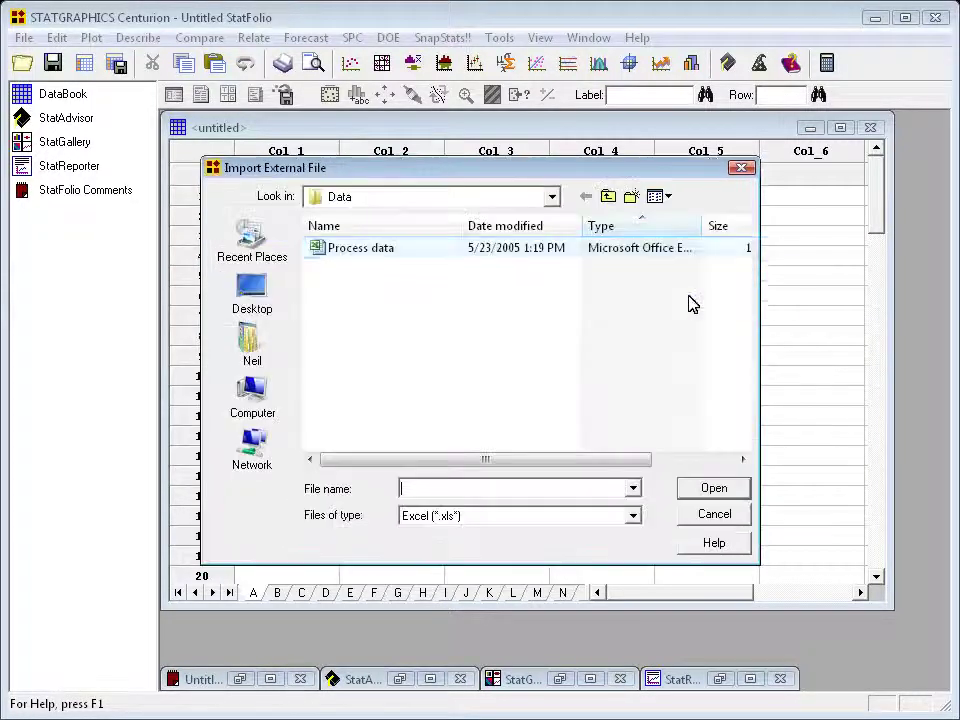
{"action": "left_click", "coordinate": [369, 253]}
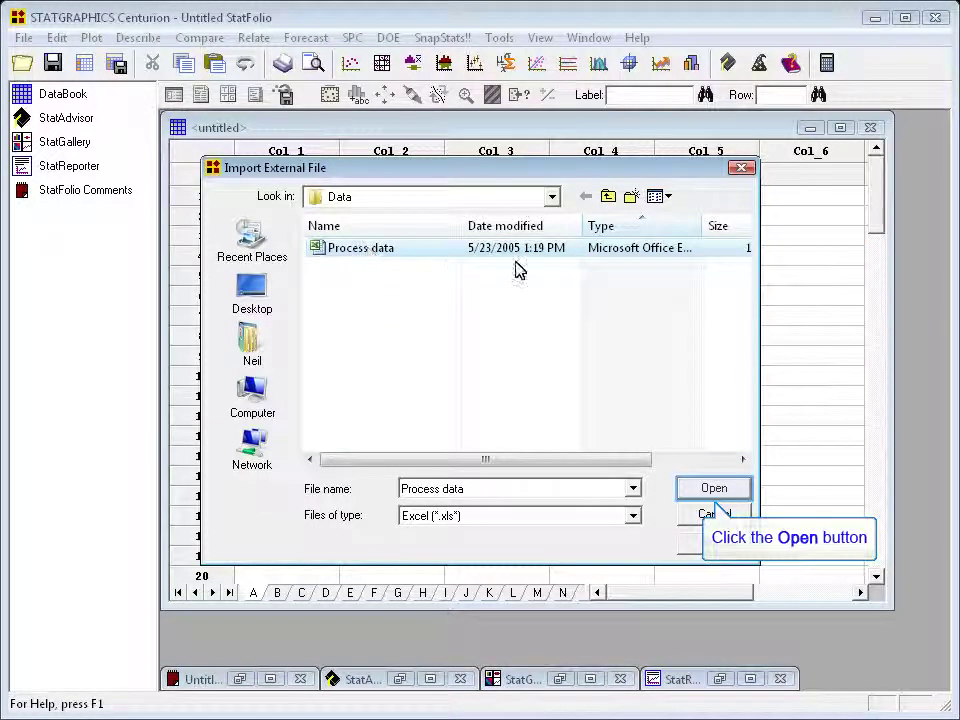
{"action": "left_click", "coordinate": [713, 489]}
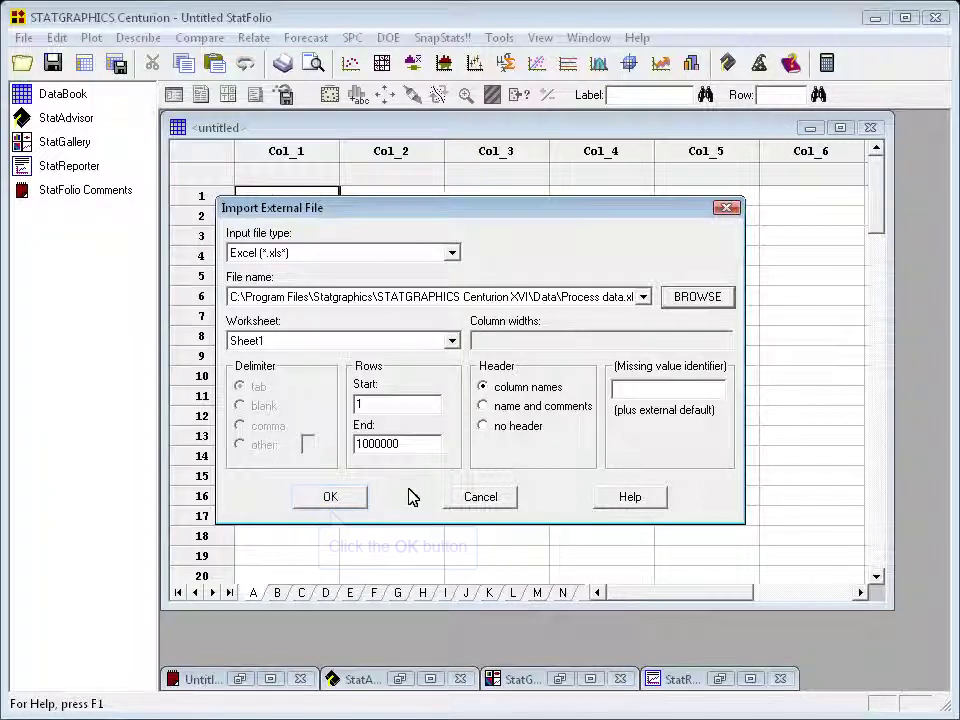
{"action": "left_click", "coordinate": [333, 497]}
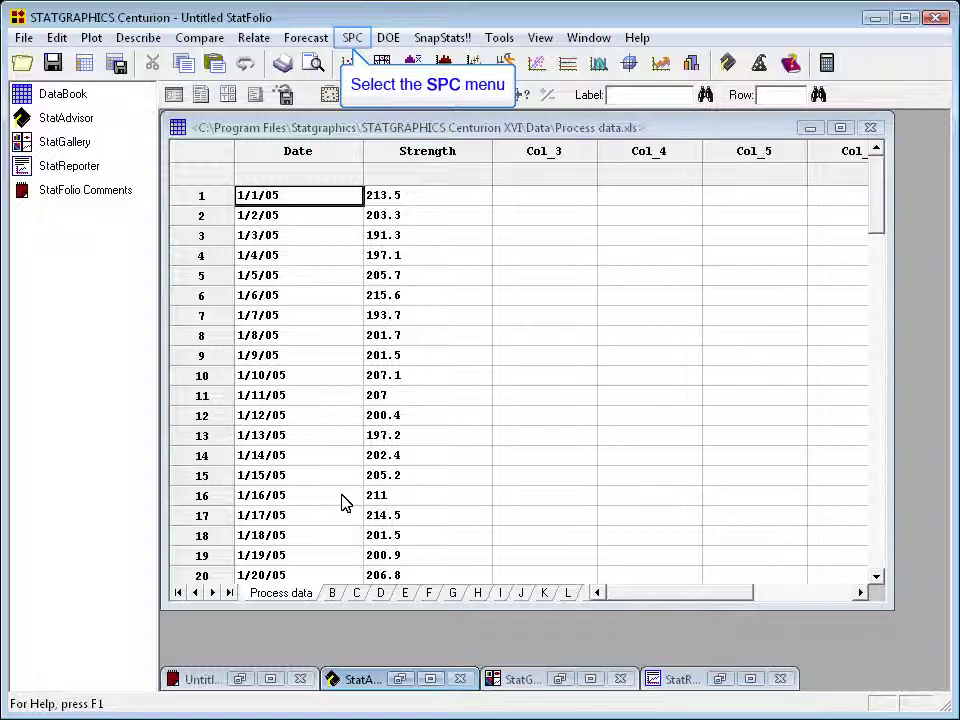
- Start an SPC Individuals capability analysis for variable data
{"action": "left_click", "coordinate": [351, 39]}
{"action": "mouse_move", "coordinate": [366, 80]}
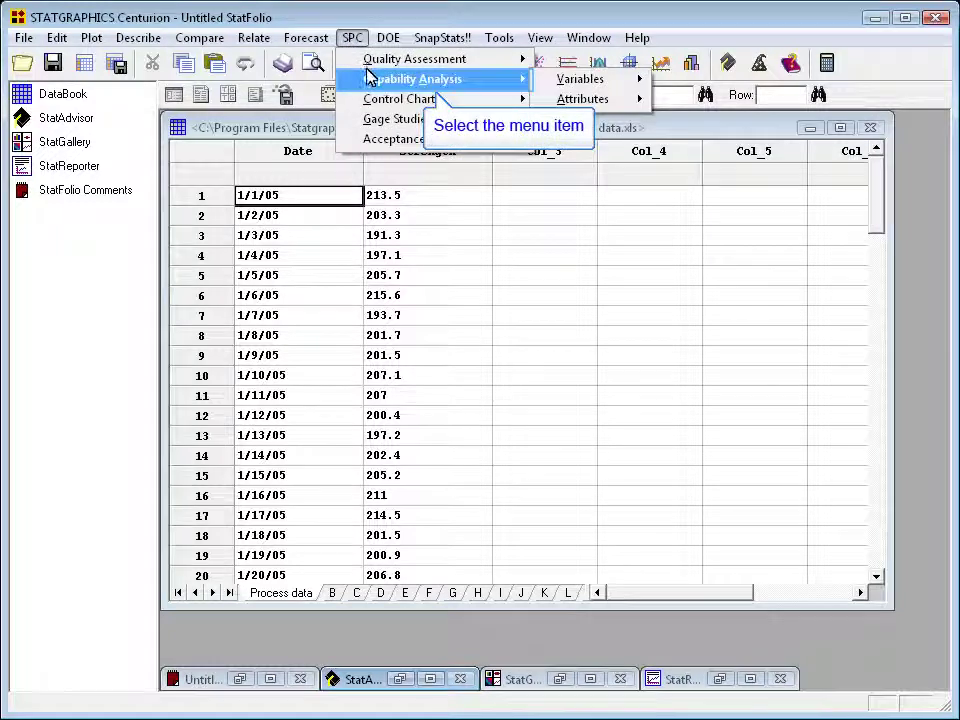
{"action": "key", "text": "Right"}
{"action": "key", "text": "Right"}
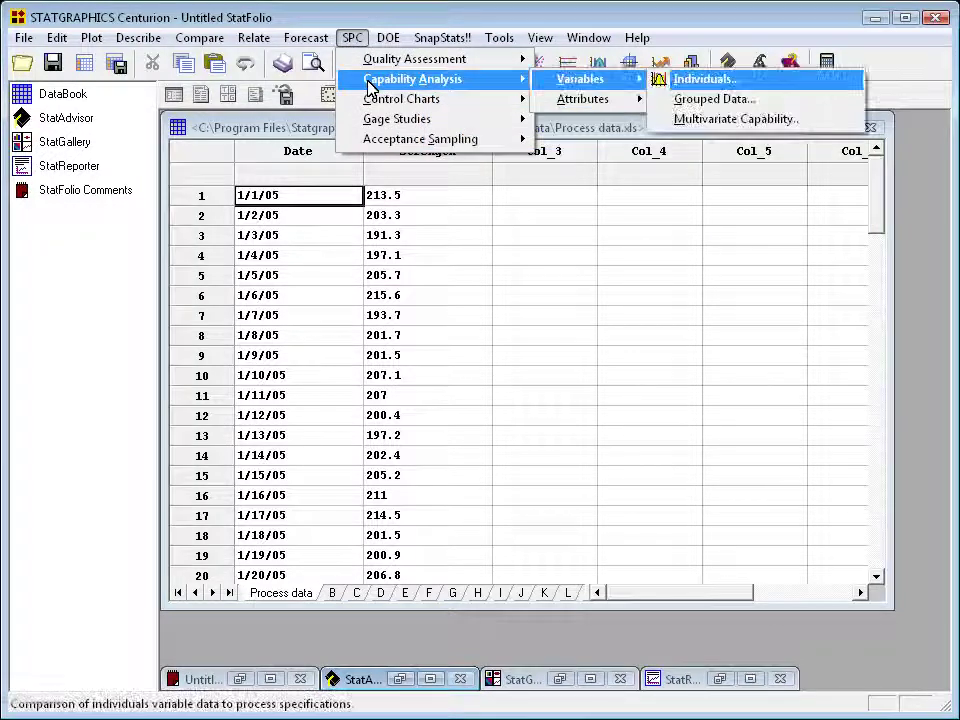
{"action": "left_click", "coordinate": [679, 81]}
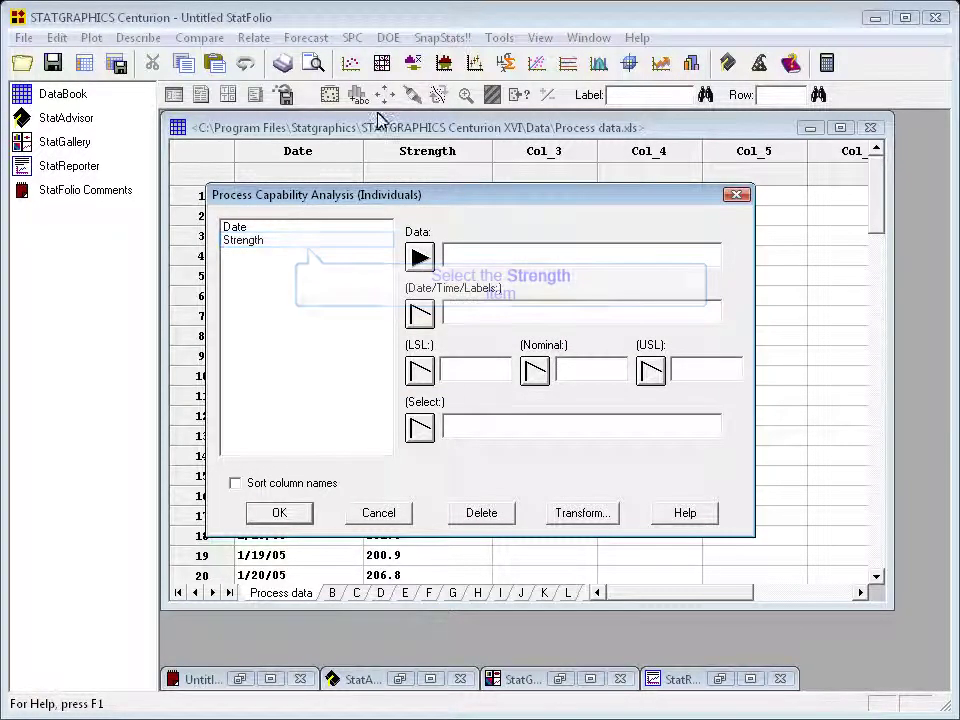
- Assign Strength as the analysed data and Date as the observation labels
{"action": "left_click", "coordinate": [249, 243]}
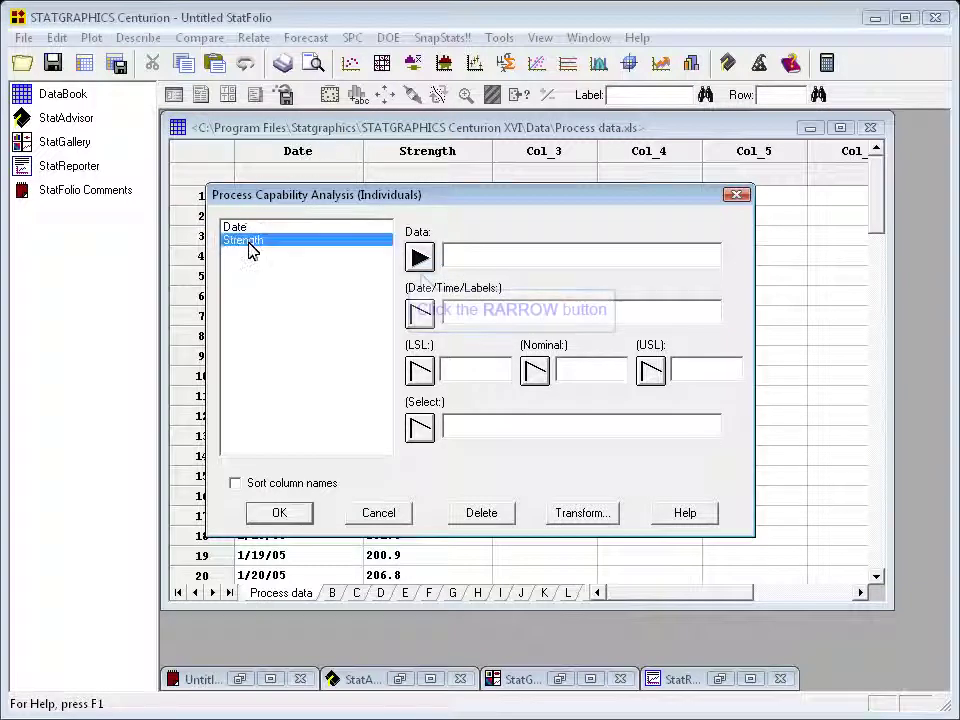
{"action": "left_click", "coordinate": [419, 257]}
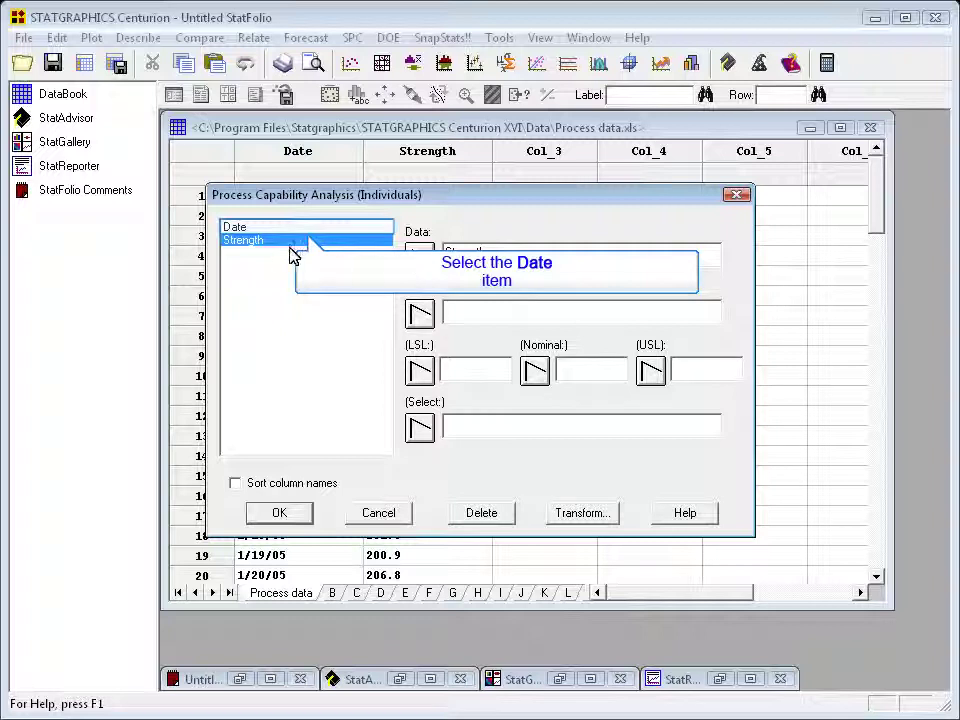
{"action": "left_click", "coordinate": [253, 228]}
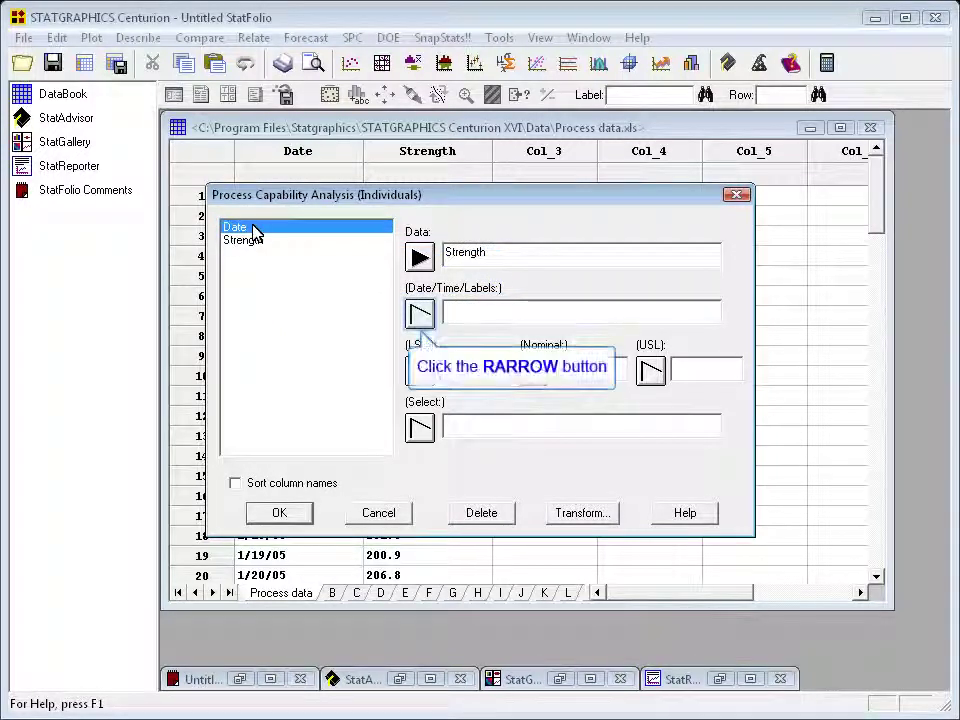
{"action": "left_click", "coordinate": [419, 313]}
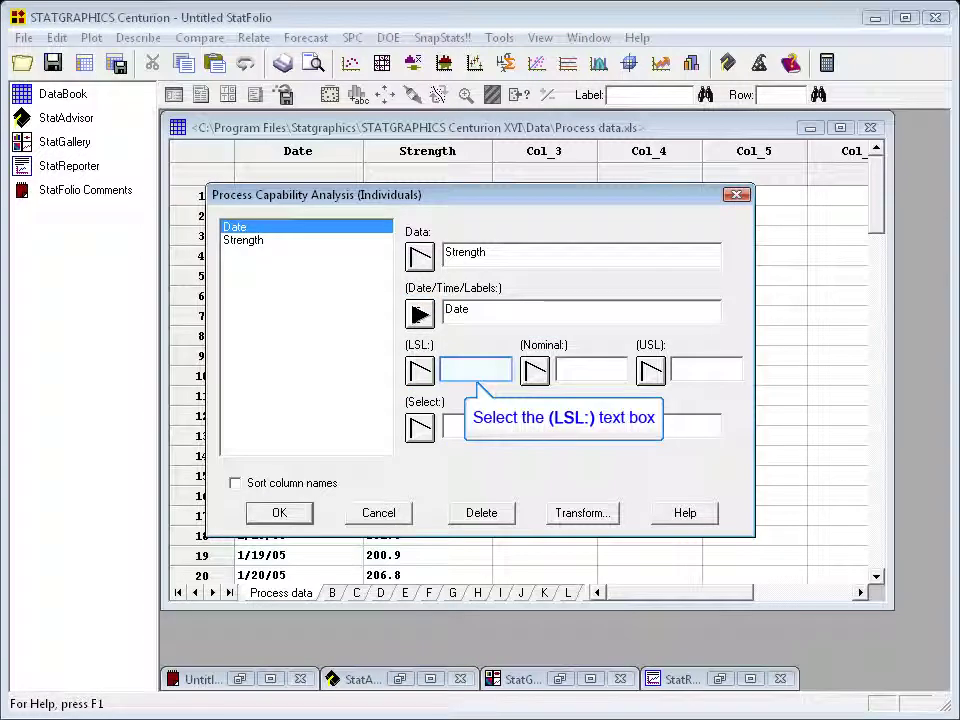
- Enter specification limits LSL 175, nominal 200 and USL 225, and accept
{"action": "left_click", "coordinate": [456, 370]}
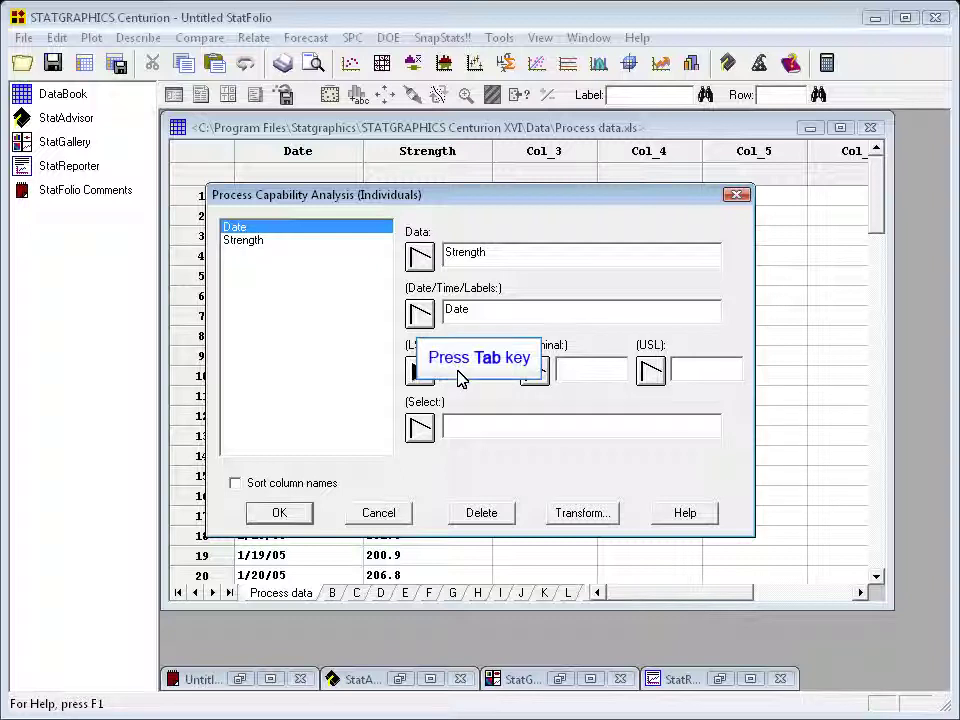
{"action": "type", "text": "175"}
{"action": "key", "text": "Tab"}
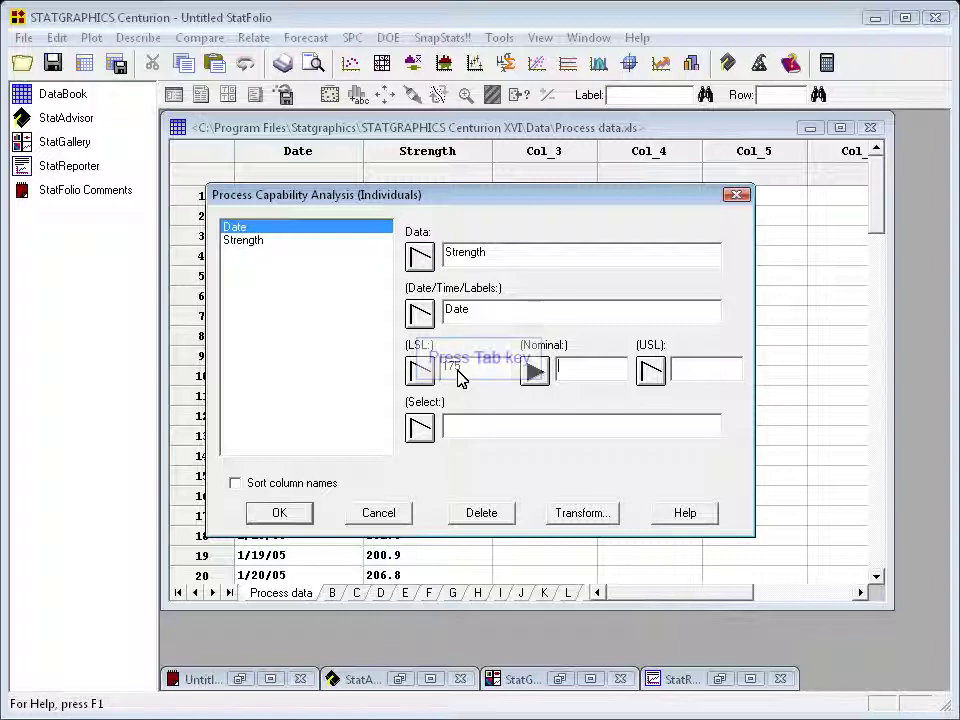
{"action": "type", "text": "200"}
{"action": "key", "text": "Tab"}
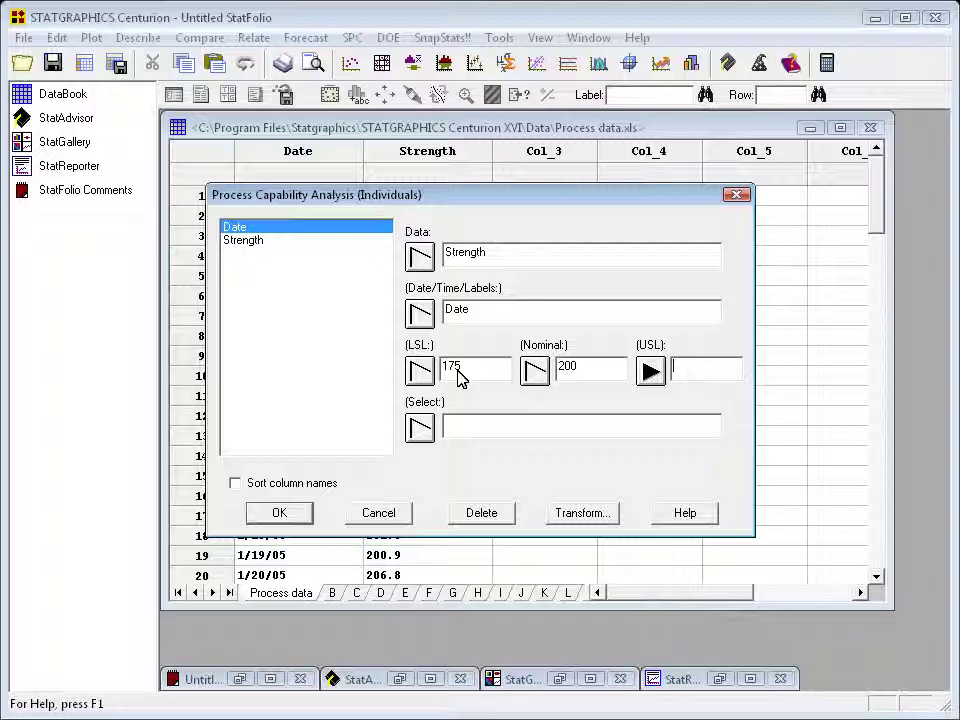
{"action": "type", "text": "225"}
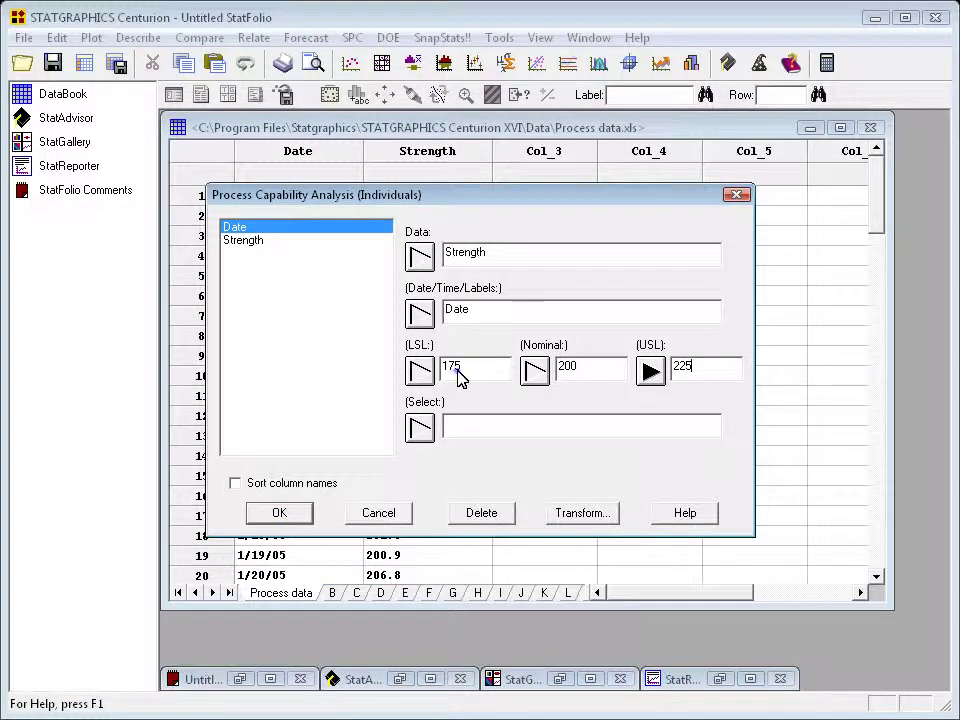
{"action": "key", "text": "Return"}
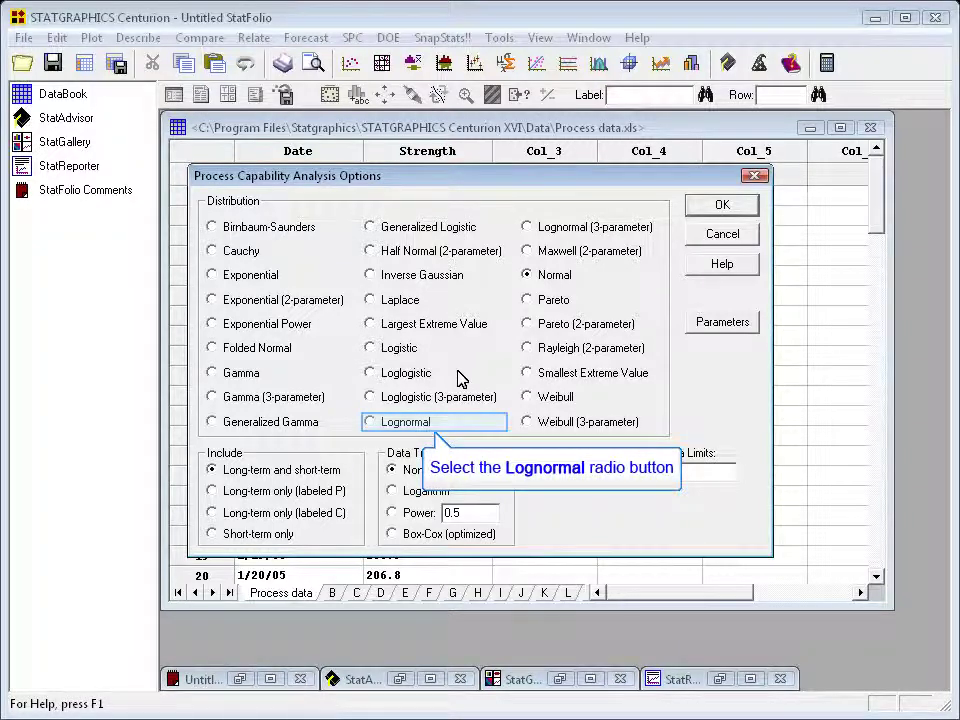
- Switch the fitted distribution from Normal to Lognormal and confirm
{"action": "left_click", "coordinate": [372, 422]}
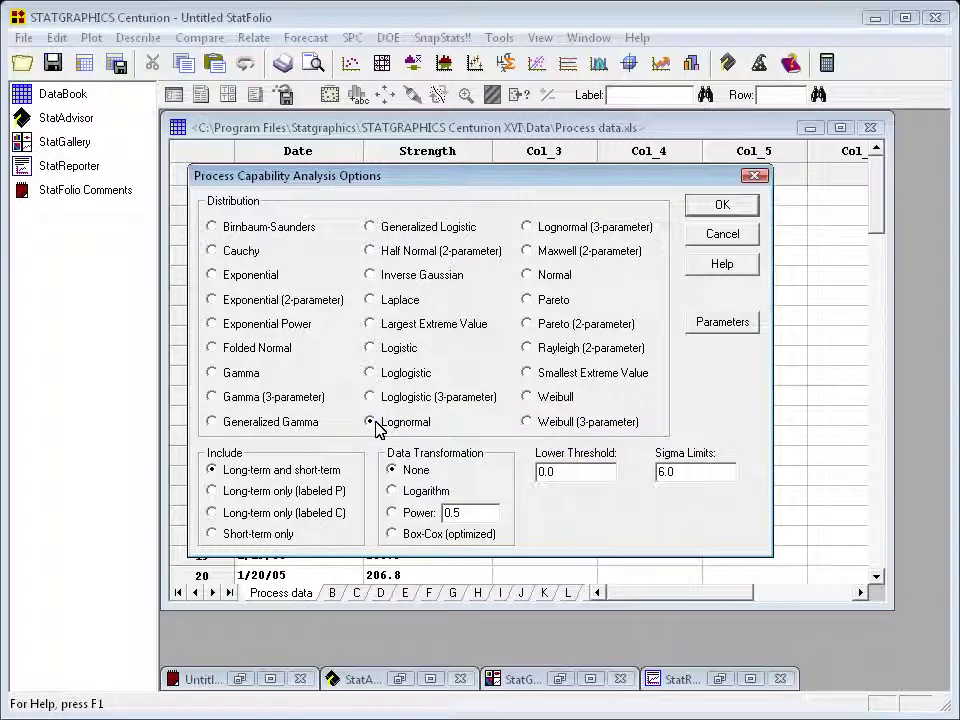
{"action": "left_click", "coordinate": [720, 206]}
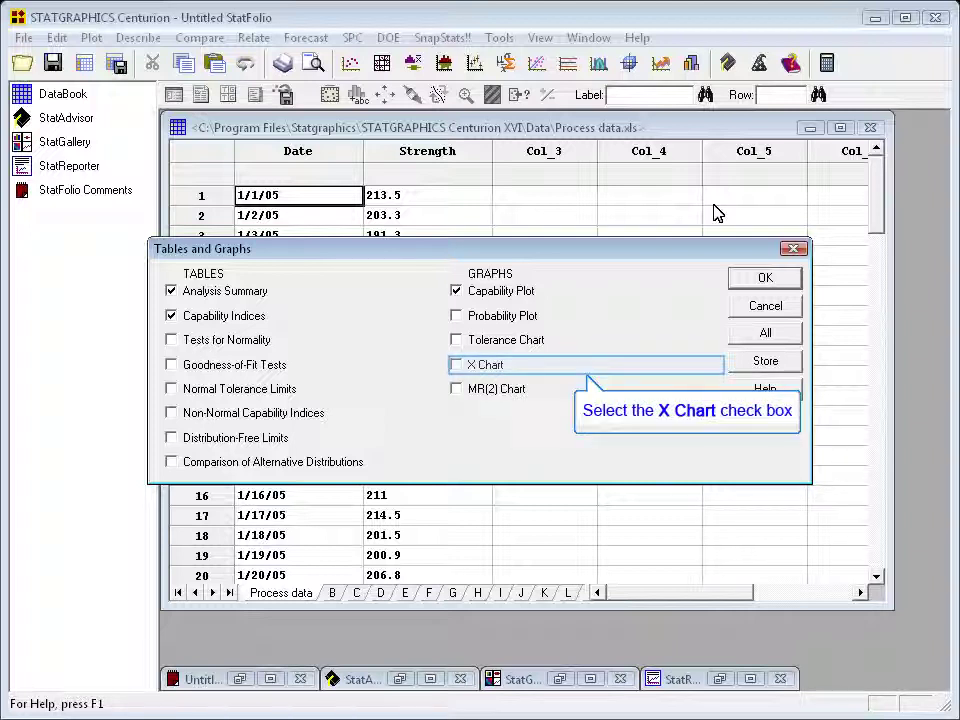
- Add the X Chart to the selected tables and graphs and run the analysis
{"action": "left_click", "coordinate": [458, 366]}
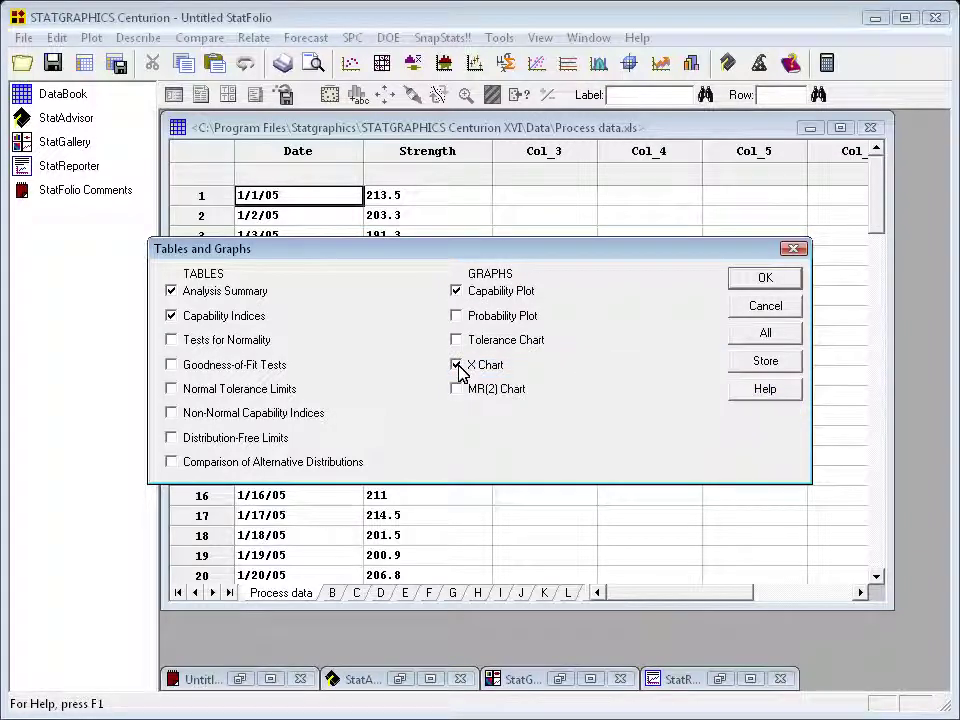
{"action": "left_click", "coordinate": [760, 281]}
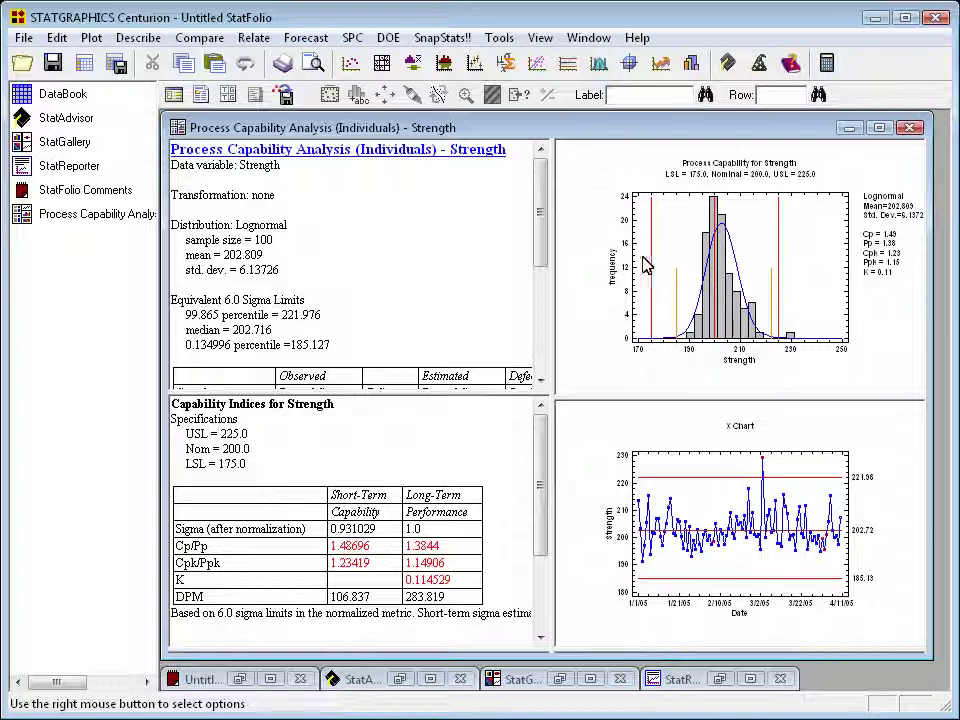
- Maximize the capability histogram to review Cp 1.49 and Cpk 1.23, then restore four panes
{"action": "double_click", "coordinate": [601, 188]}
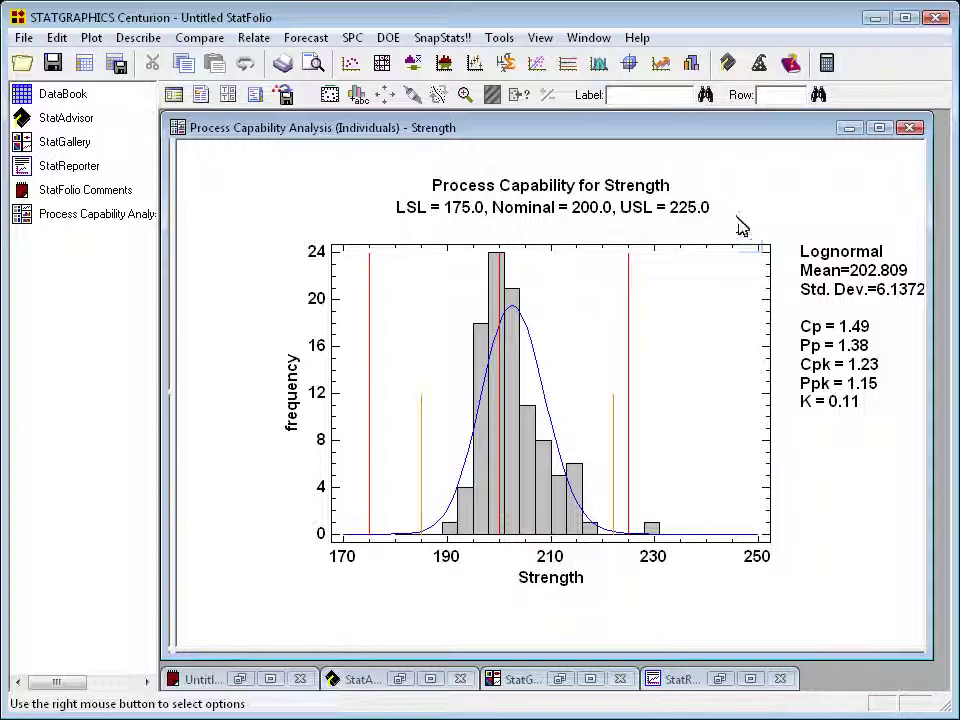
{"action": "double_click", "coordinate": [748, 251]}
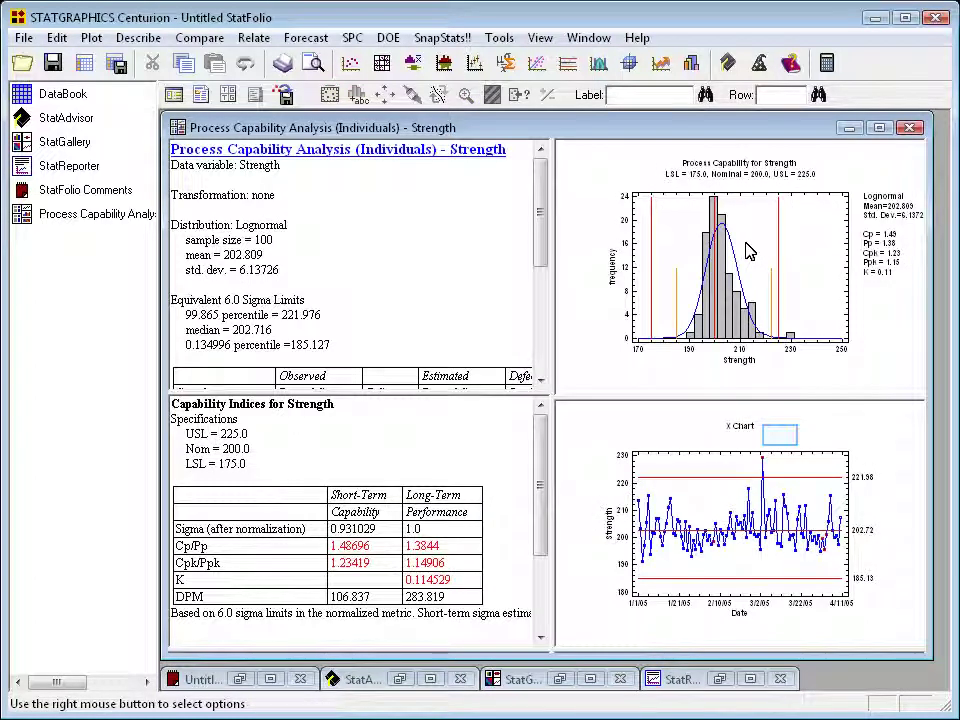
- Maximize the X Chart pane to show limits 185.13–221.98 in full
{"action": "double_click", "coordinate": [784, 444]}
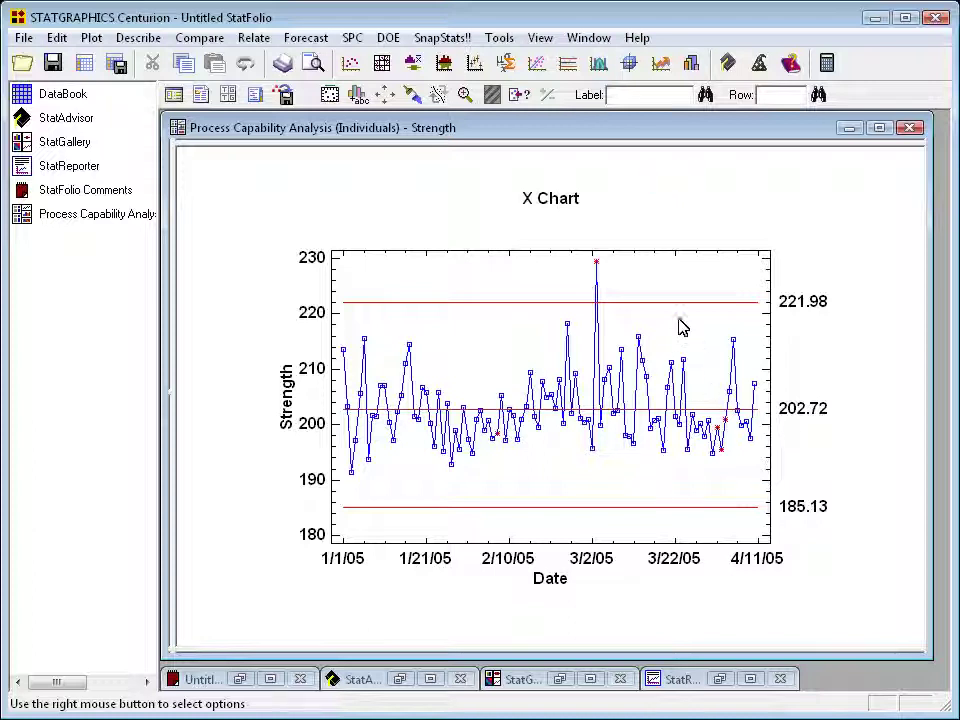
- Turn on Color Zones in the X Chart's pane options and apply them
{"action": "right_click", "coordinate": [669, 187]}
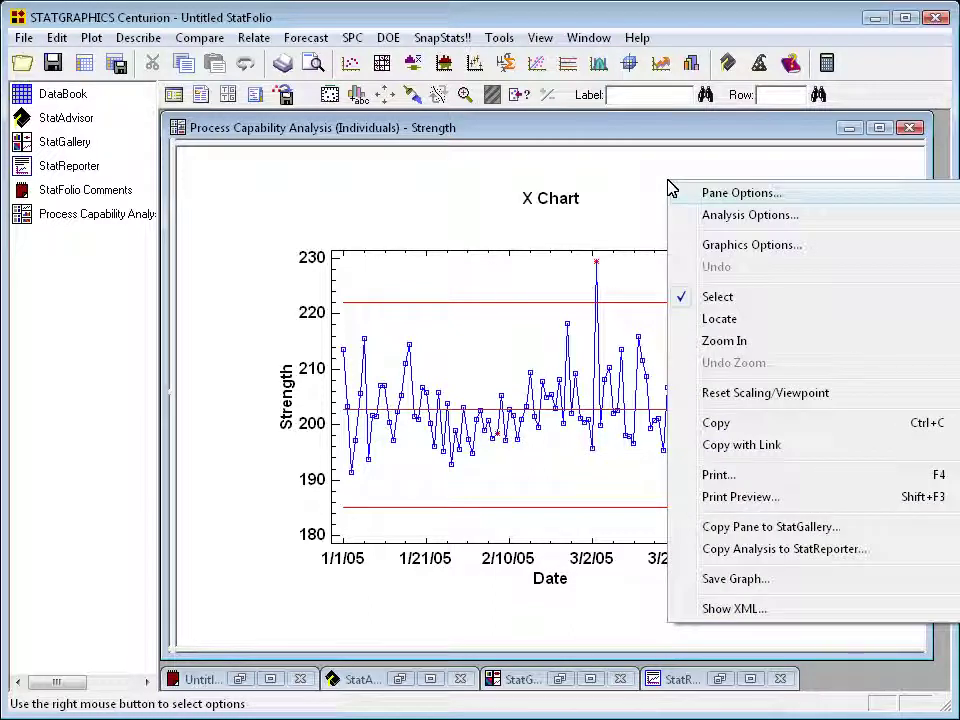
{"action": "left_click", "coordinate": [726, 195]}
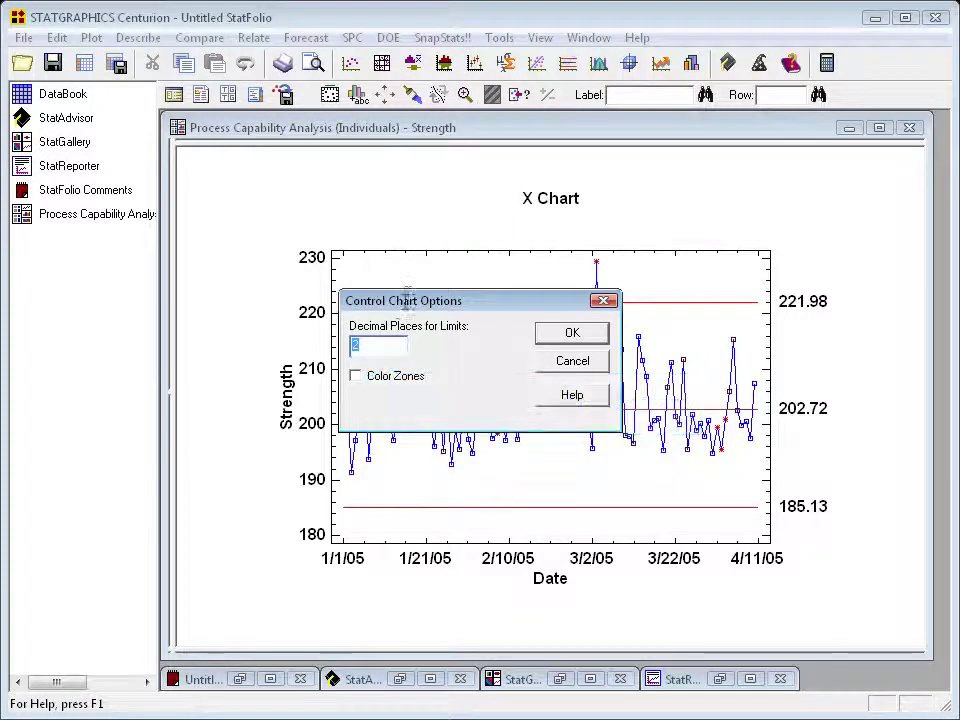
{"action": "left_click", "coordinate": [392, 346]}
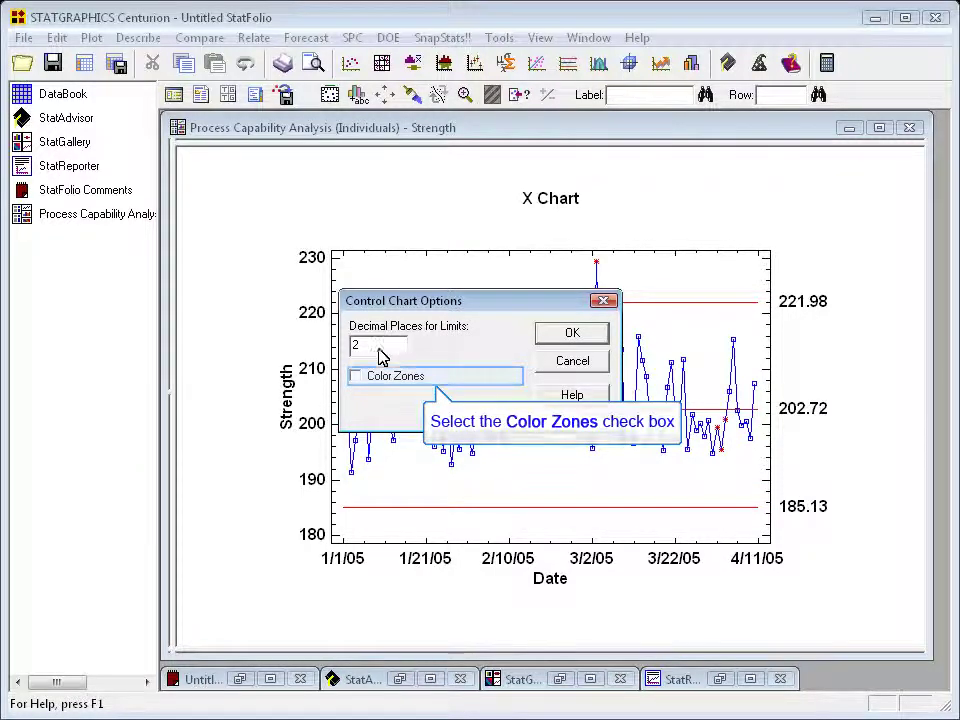
{"action": "left_click", "coordinate": [356, 377]}
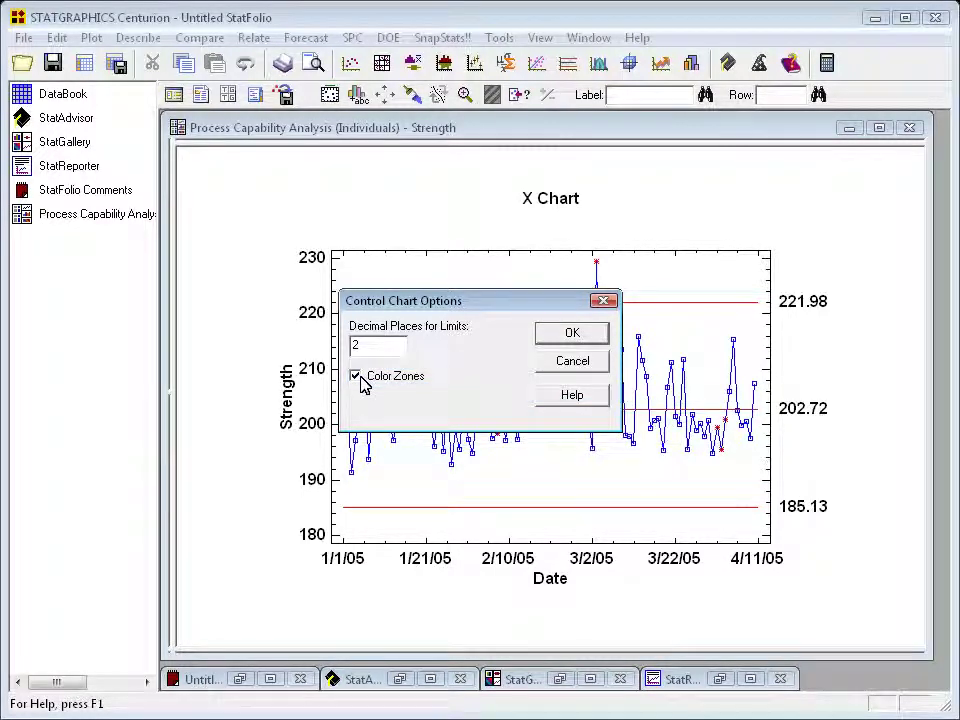
{"action": "left_click", "coordinate": [559, 334]}
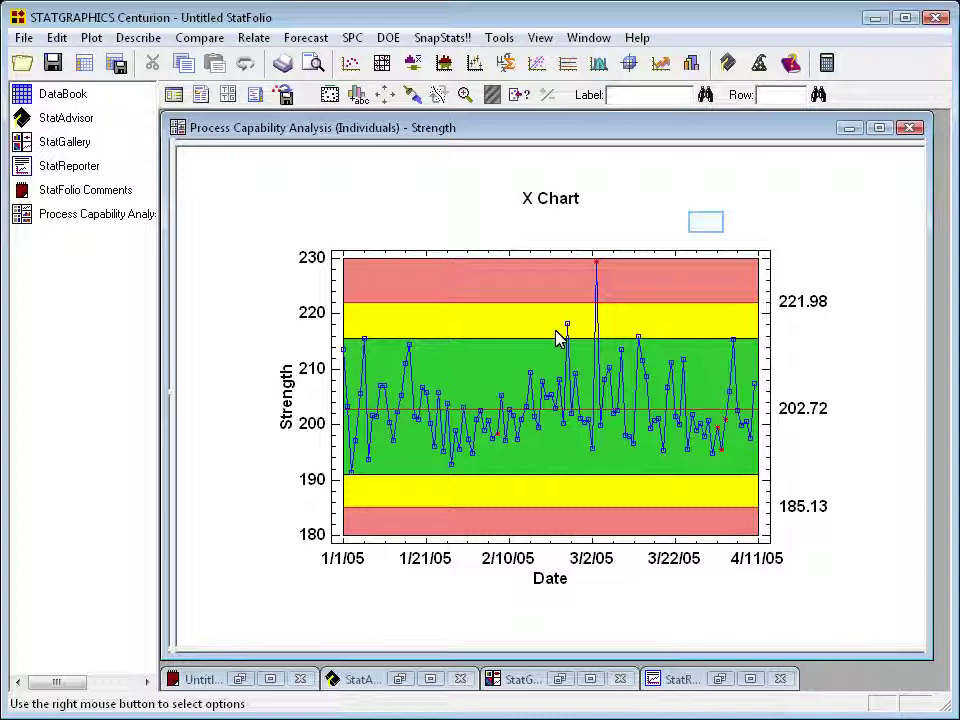
- Restore the four-pane layout and save the StatFolio as 'my first statfolio'
{"action": "double_click", "coordinate": [707, 231]}
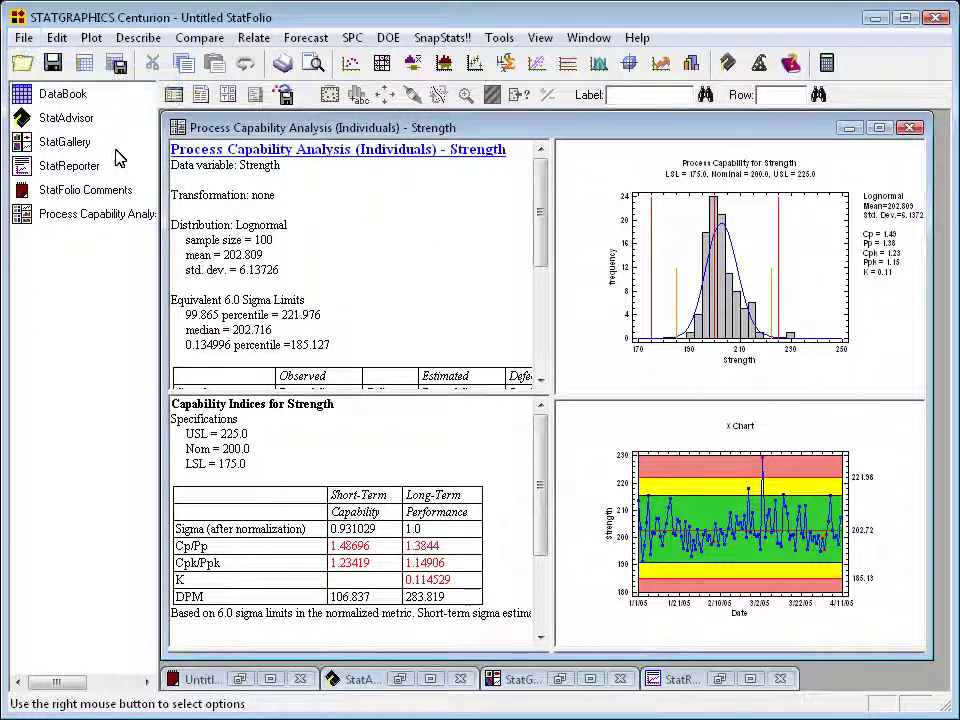
{"action": "left_click", "coordinate": [25, 42]}
{"action": "key", "text": "s"}
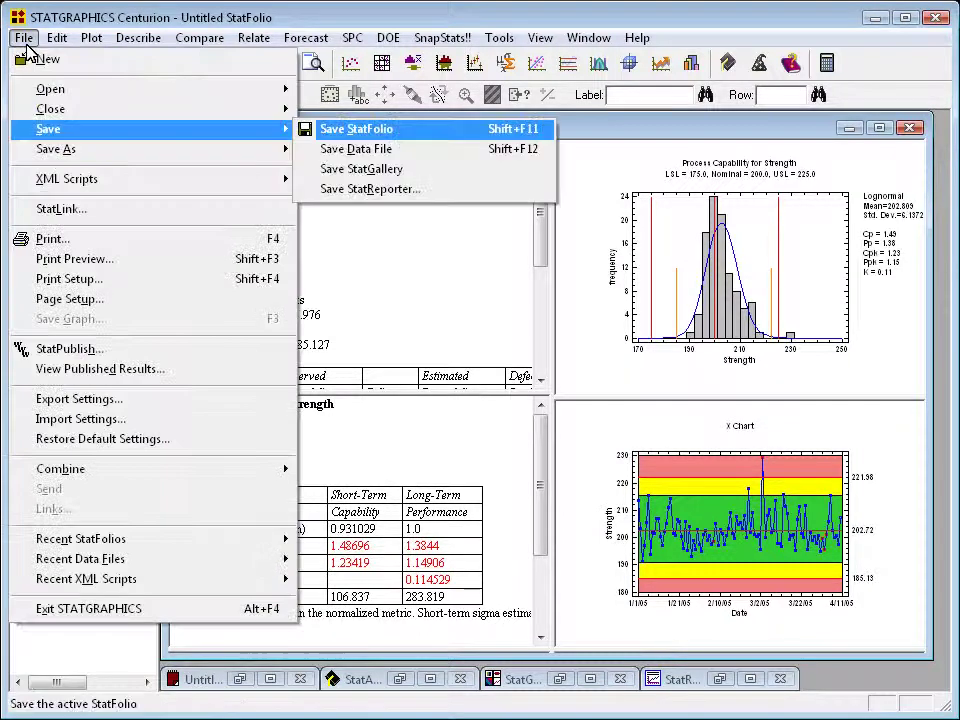
{"action": "left_click", "coordinate": [330, 130]}
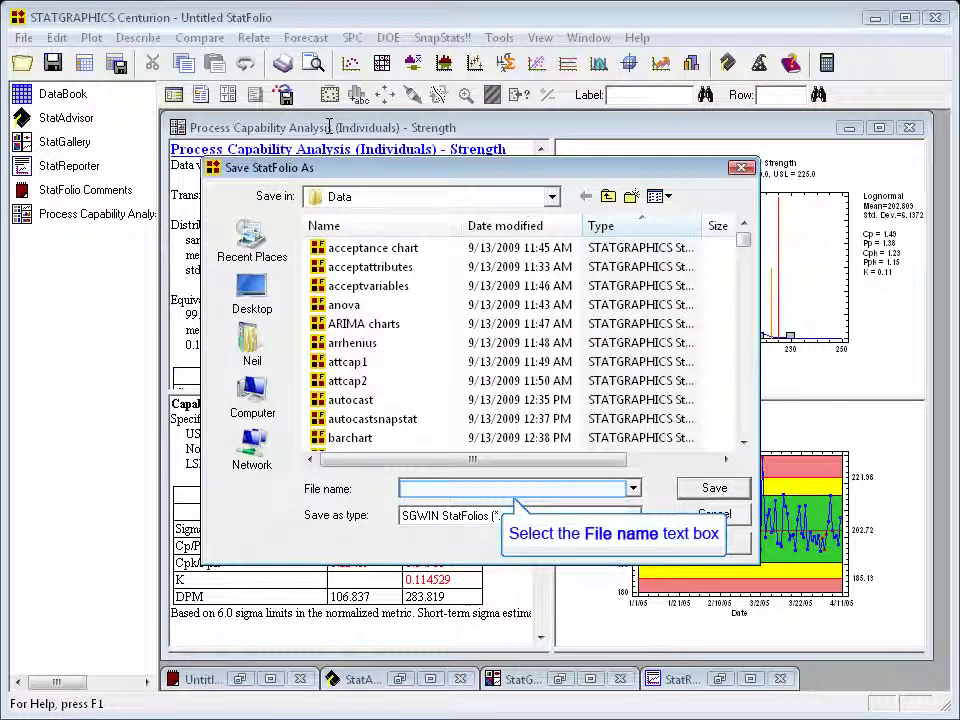
{"action": "left_click", "coordinate": [463, 488]}
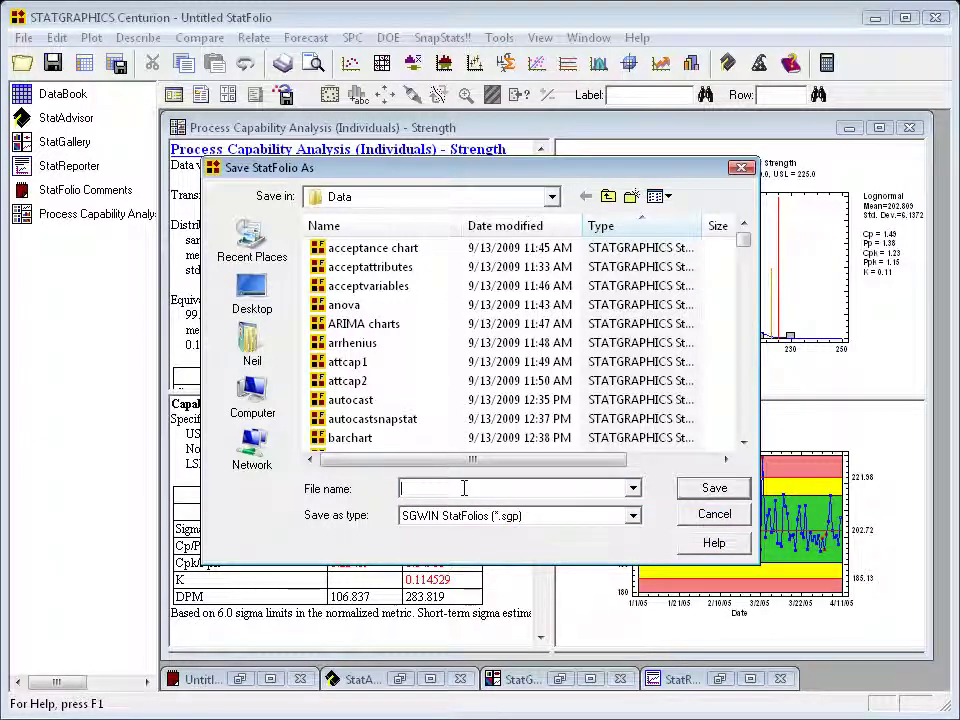
{"action": "type", "text": "my first sta"}
{"action": "type", "text": "tfolio"}
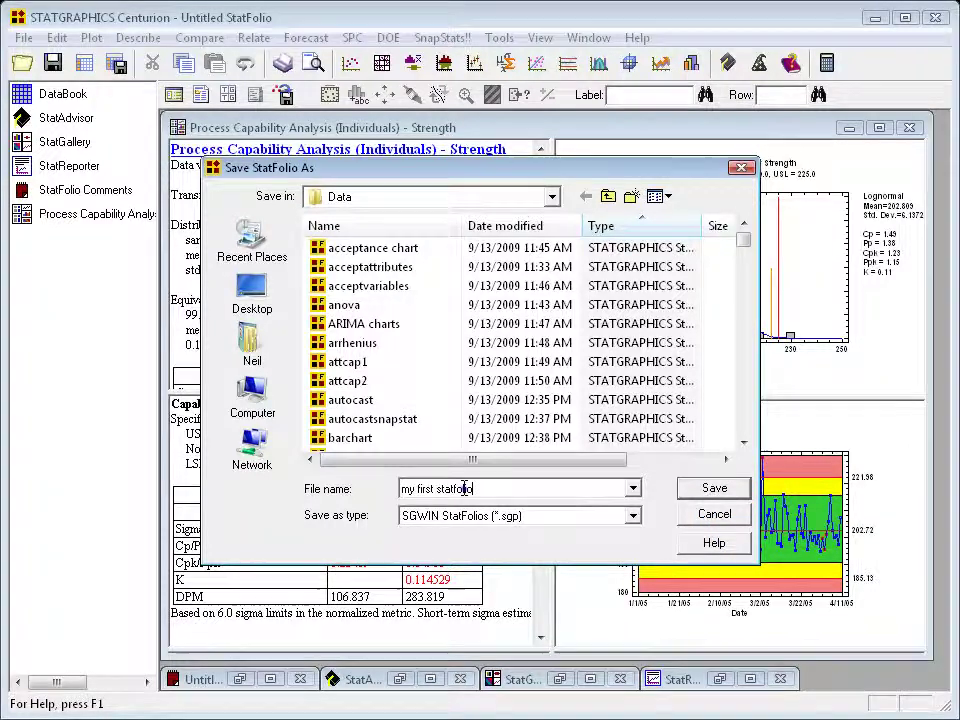
{"action": "double_click", "coordinate": [466, 490]}
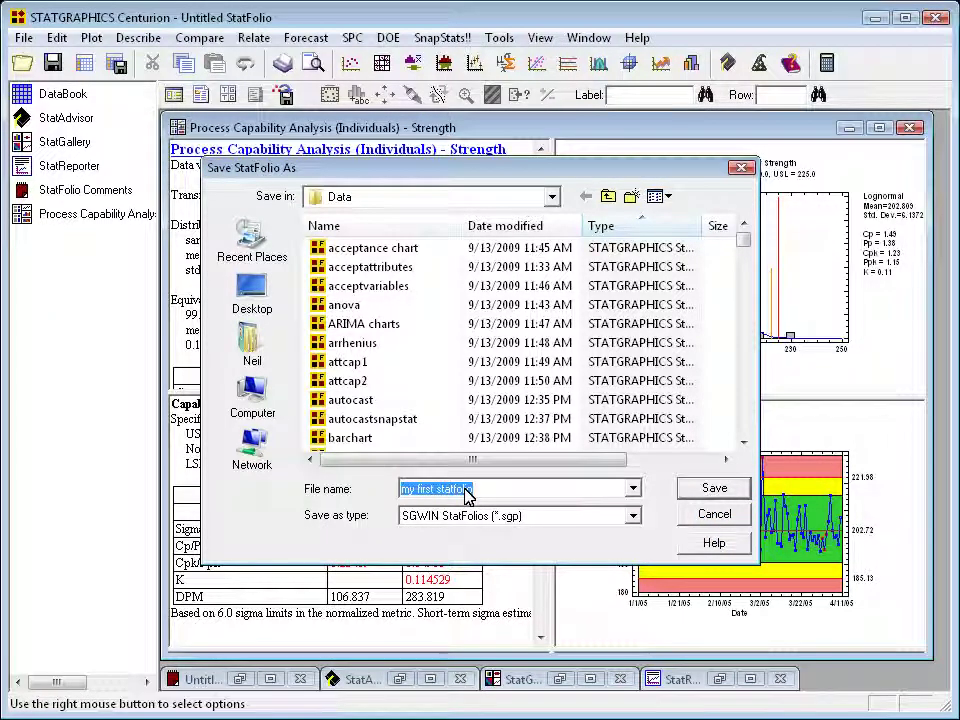
{"action": "left_click", "coordinate": [714, 489]}
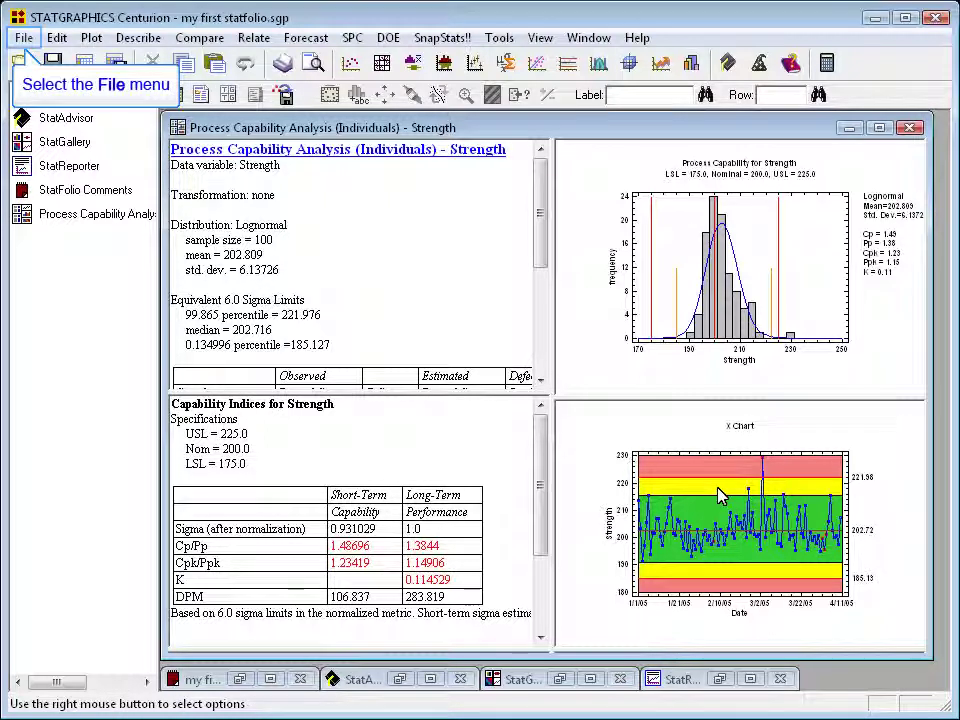
- Start a new Untitled StatFolio and focus its empty datasheet
{"action": "left_click", "coordinate": [26, 38]}
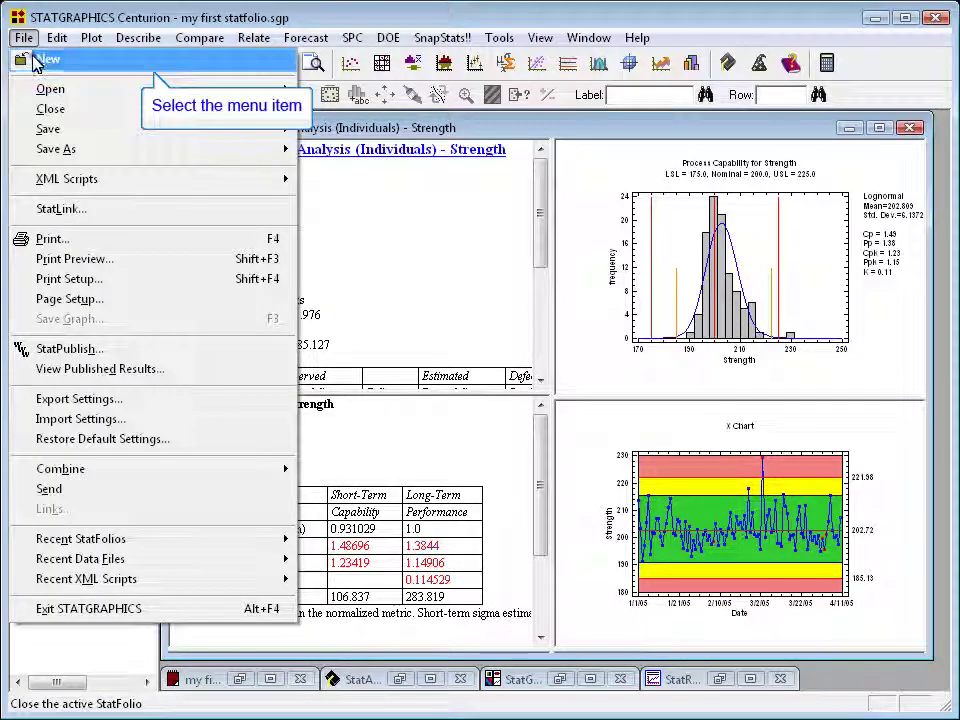
{"action": "left_click", "coordinate": [37, 62]}
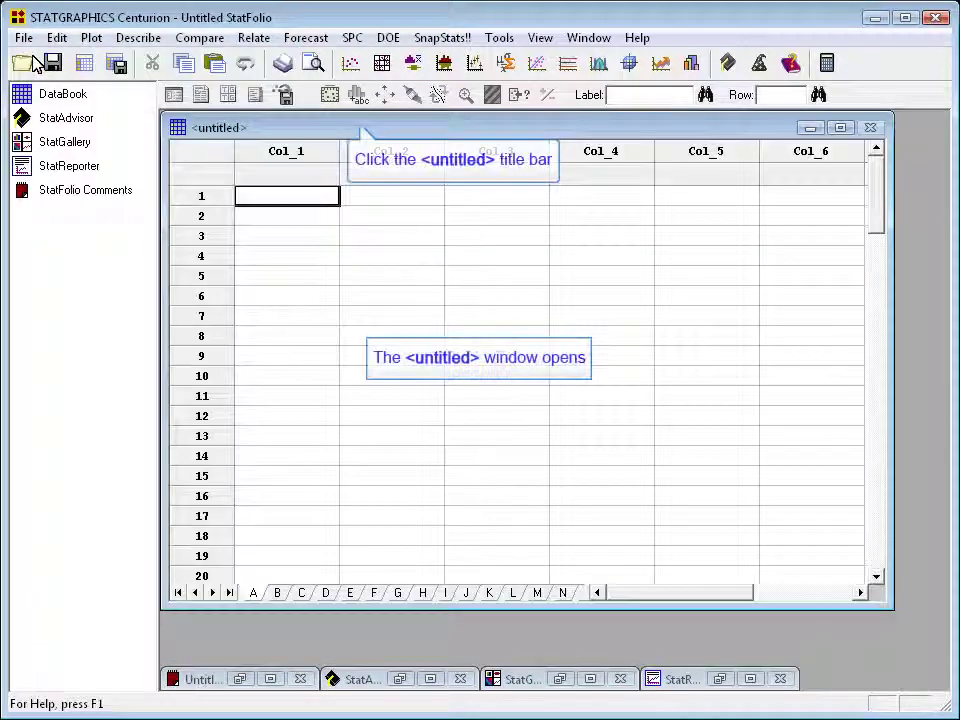
{"action": "left_click", "coordinate": [360, 129]}
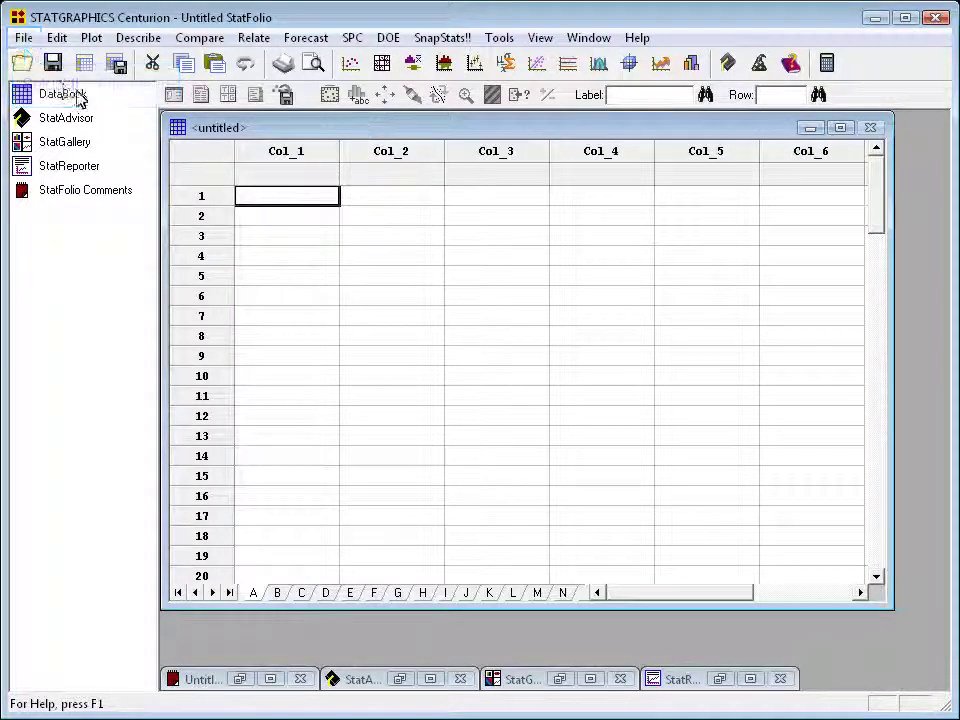
- Open 'my first statfolio' to restore the Strength capability analysis and zoned X chart
{"action": "left_click", "coordinate": [30, 42]}
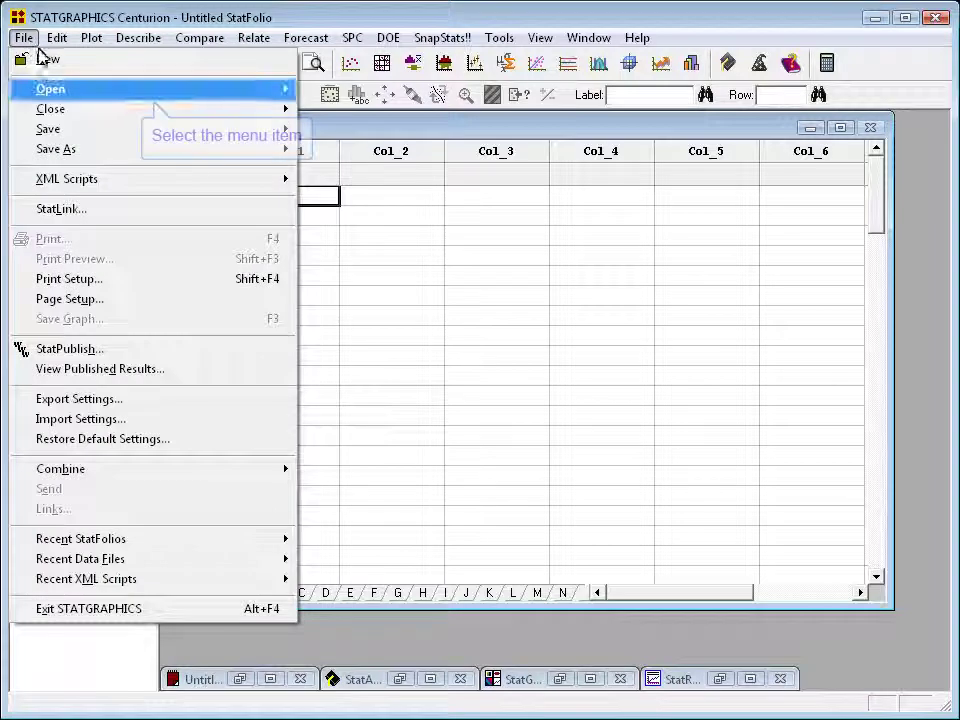
{"action": "mouse_move", "coordinate": [45, 90]}
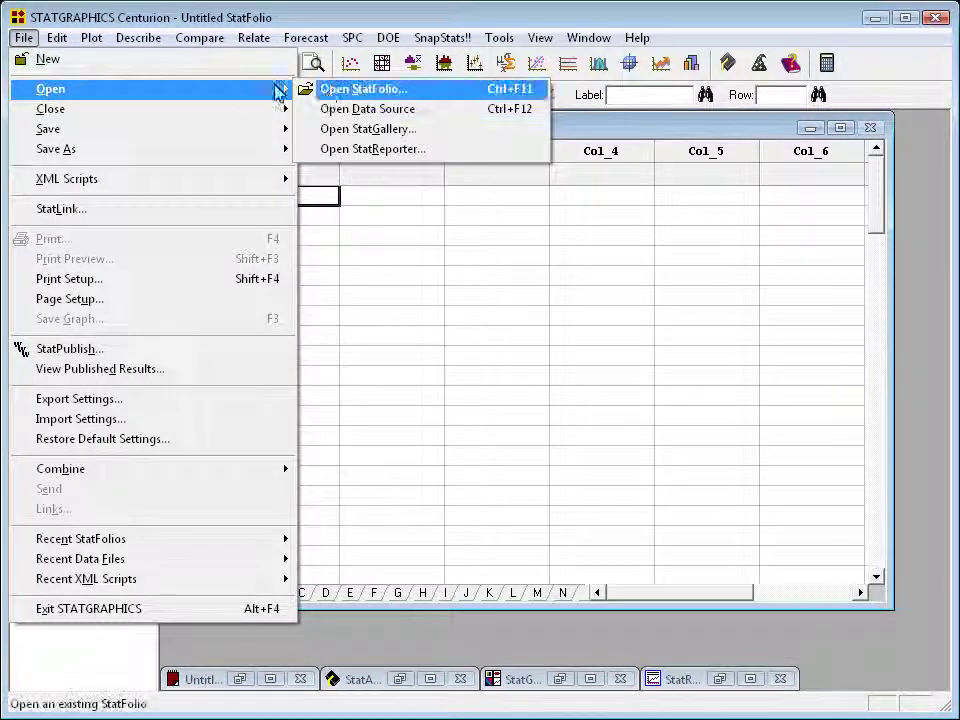
{"action": "left_click", "coordinate": [330, 92]}
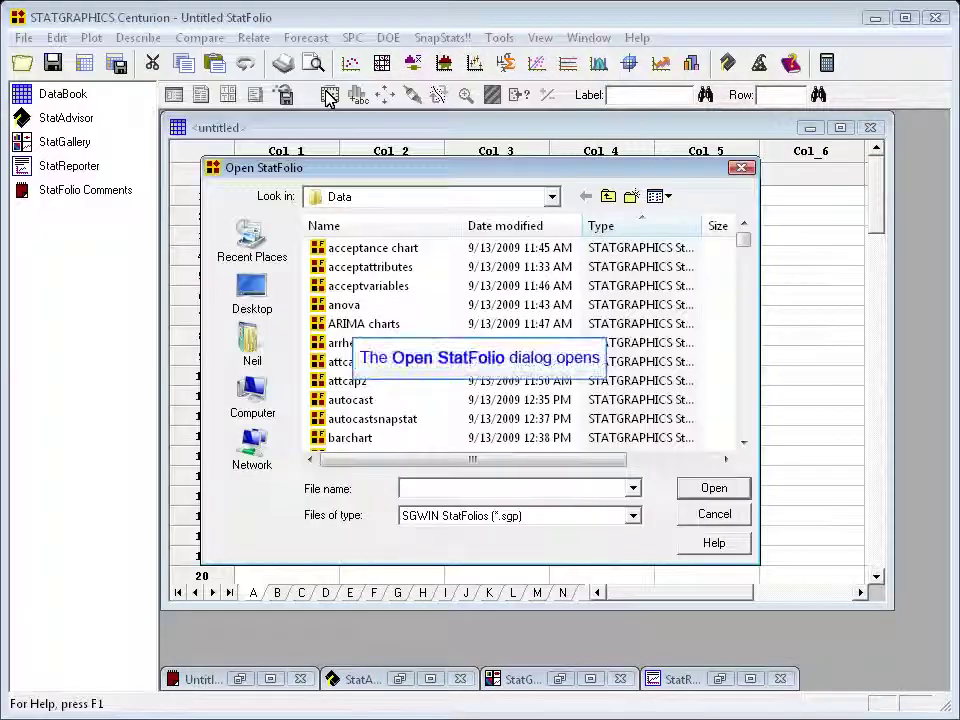
{"action": "left_click_drag", "start_coordinate": [746, 244], "coordinate": [746, 349]}
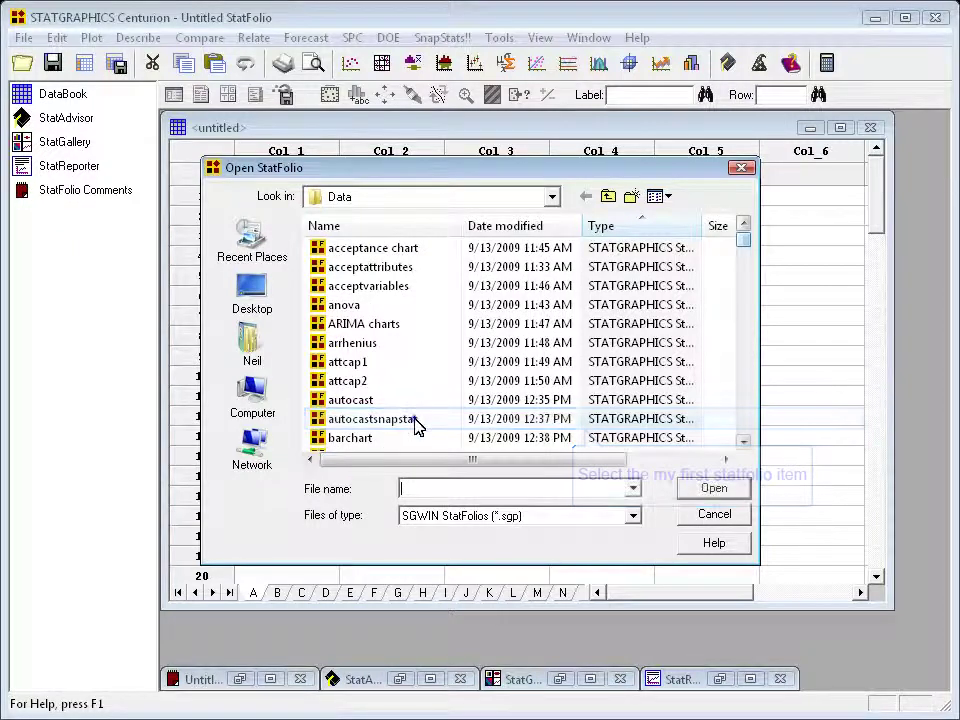
{"action": "left_click", "coordinate": [414, 420]}
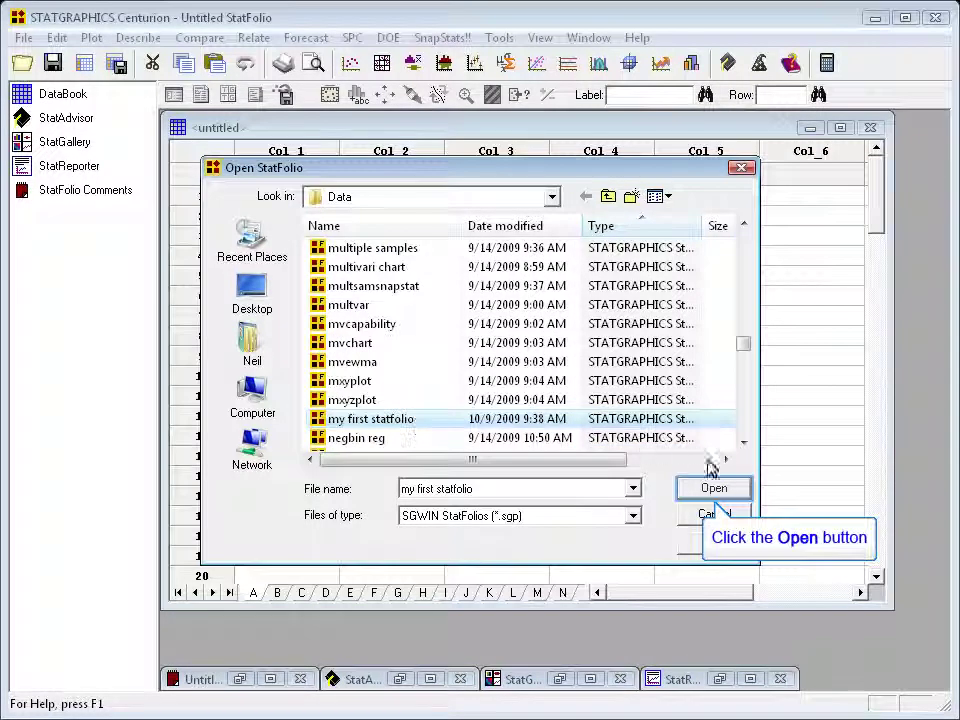
{"action": "left_click", "coordinate": [729, 498]}
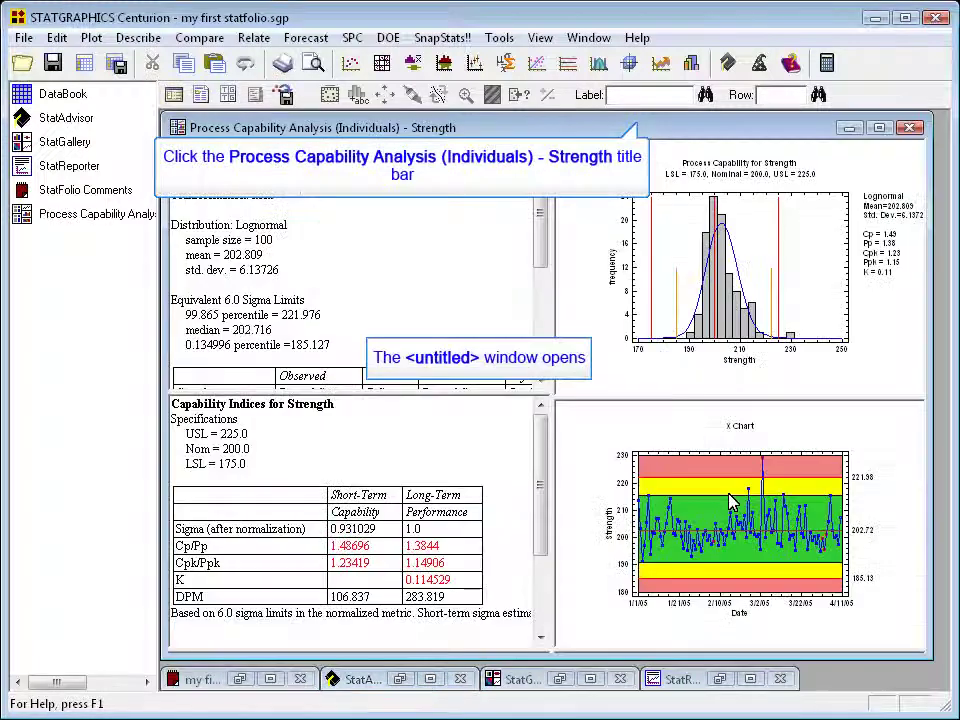